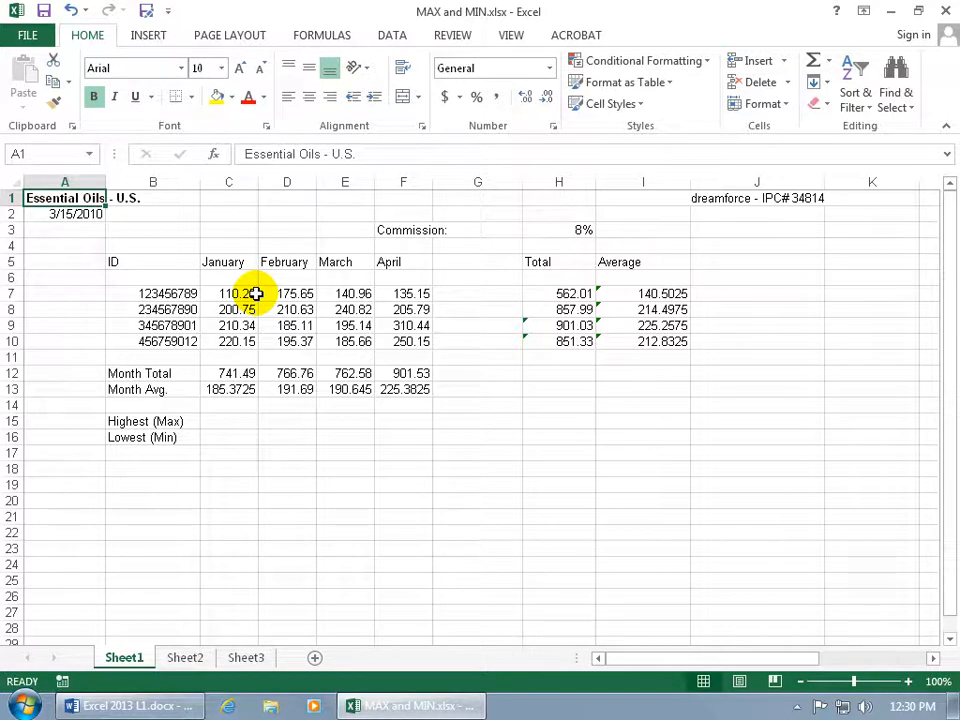
# - Start a MAX formula in the January Highest (Max) cell C15 over the range C7:C10
pyautogui.click(229, 419)
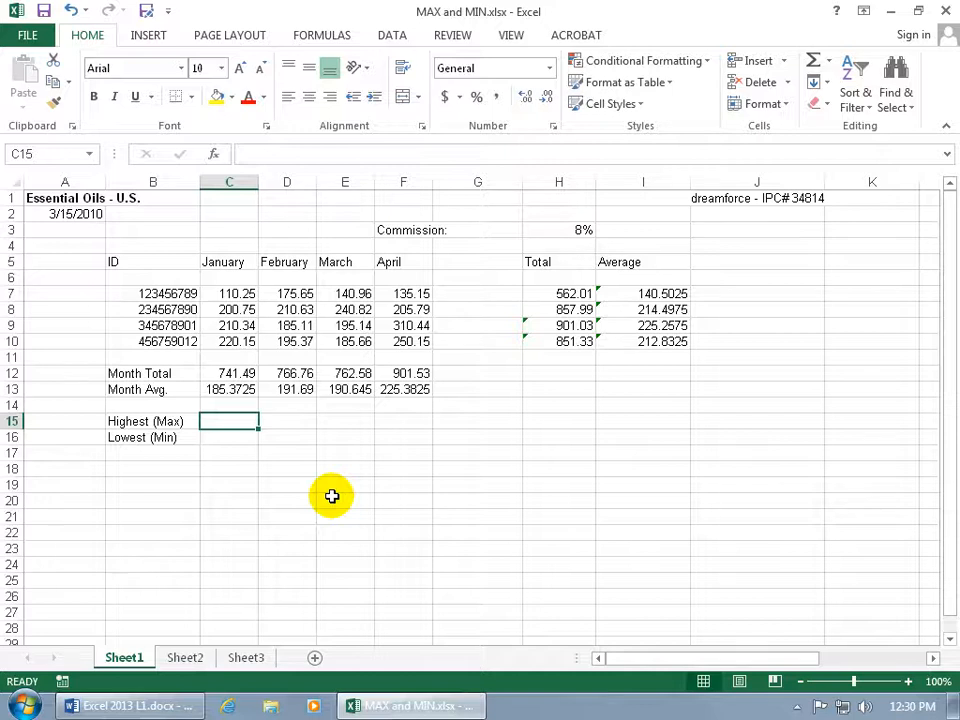
pyautogui.write('=')
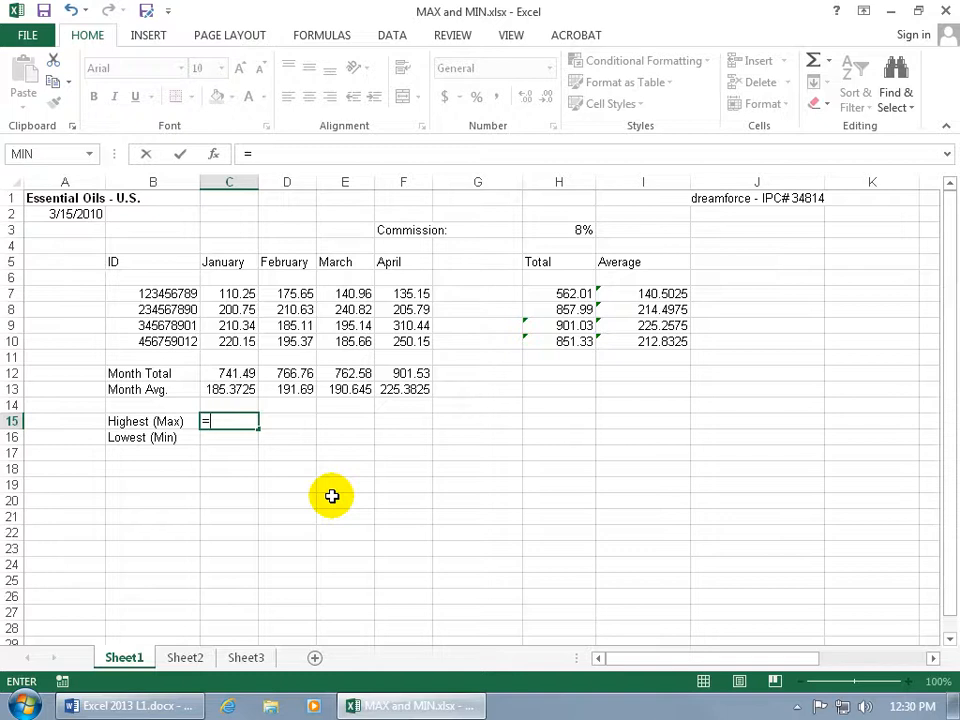
pyautogui.write('ma')
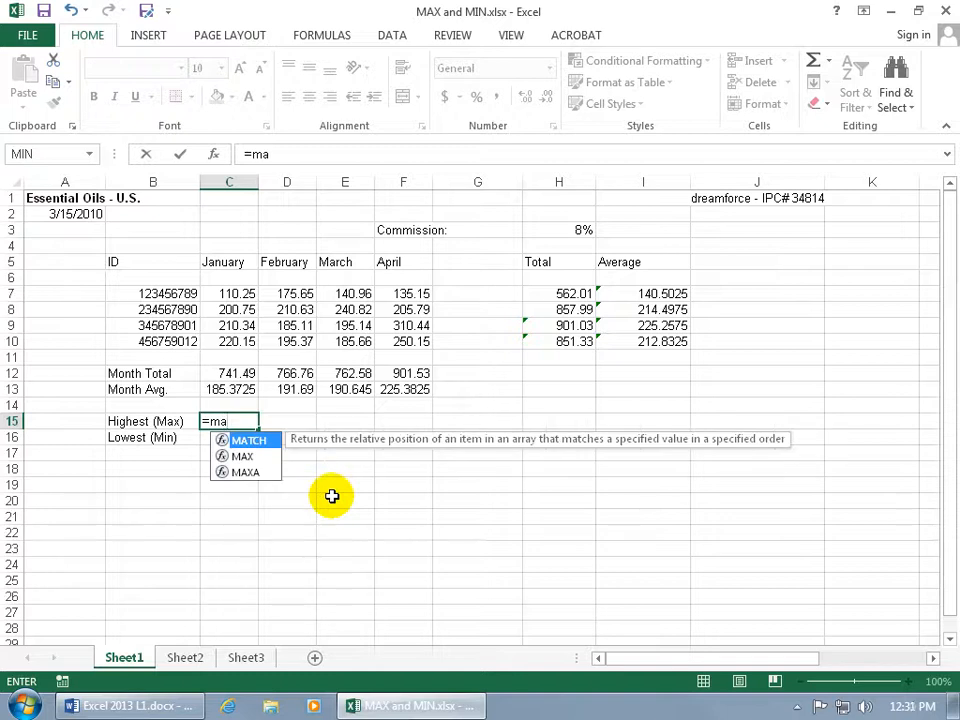
pyautogui.press('Down')
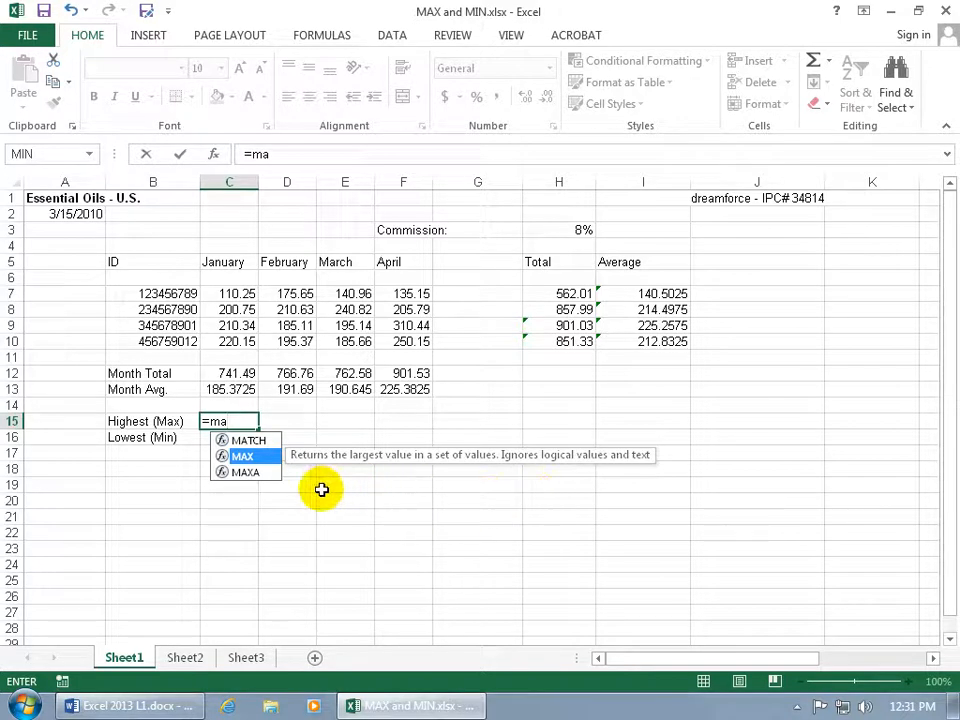
pyautogui.doubleClick(245, 456)
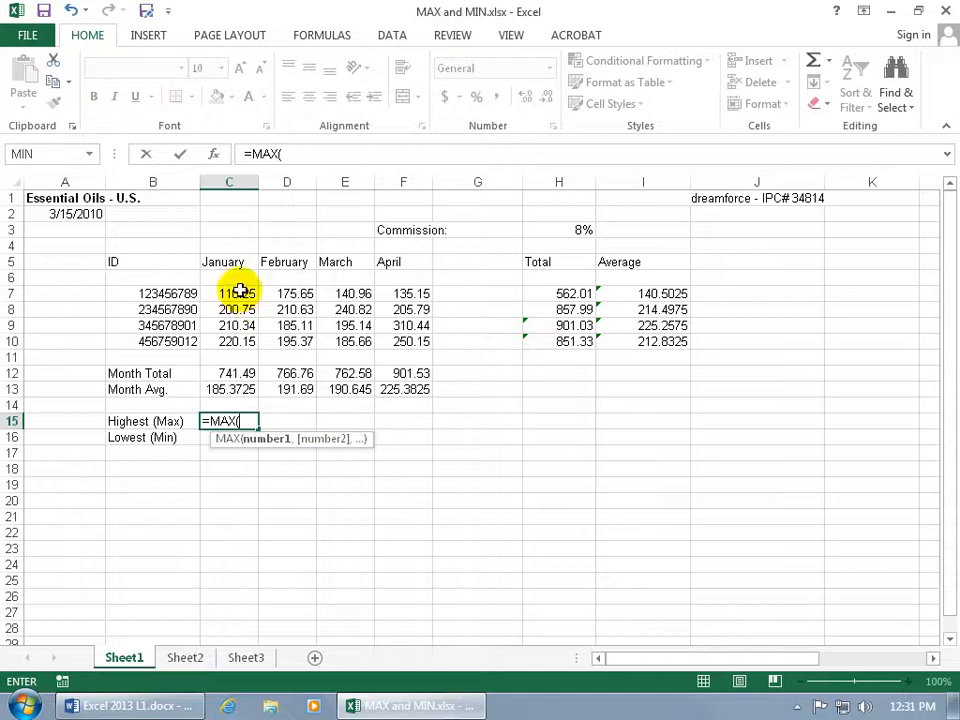
pyautogui.moveTo(240, 291); pyautogui.dragTo(240, 340)
# - Try E7:E11 as a second range in the MAX formula, and remove it again
pyautogui.write(',')
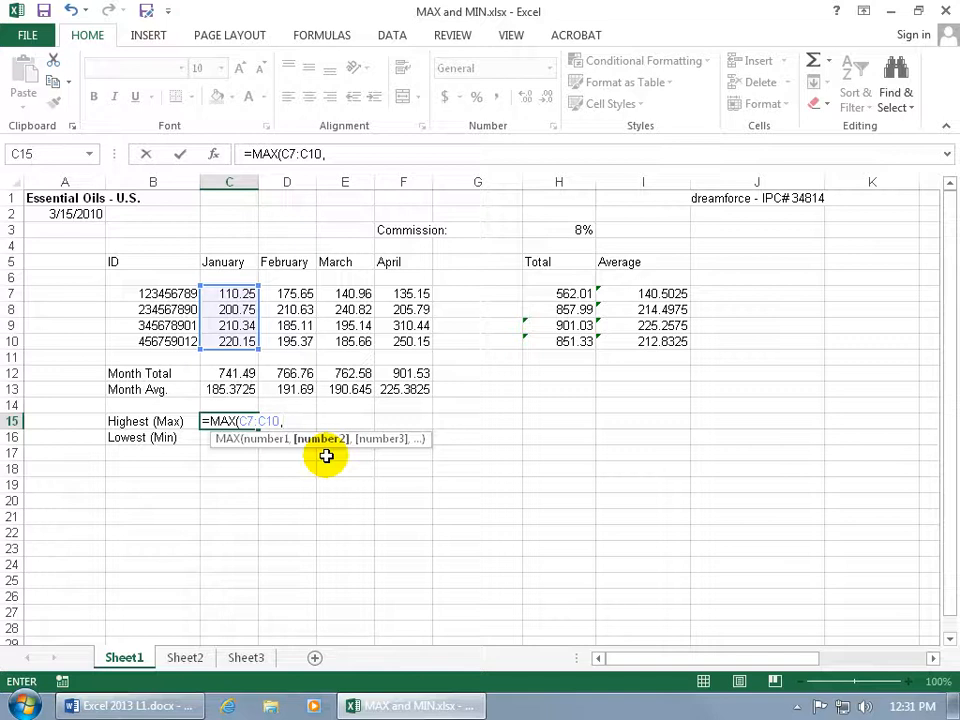
pyautogui.moveTo(345, 296); pyautogui.dragTo(356, 355)
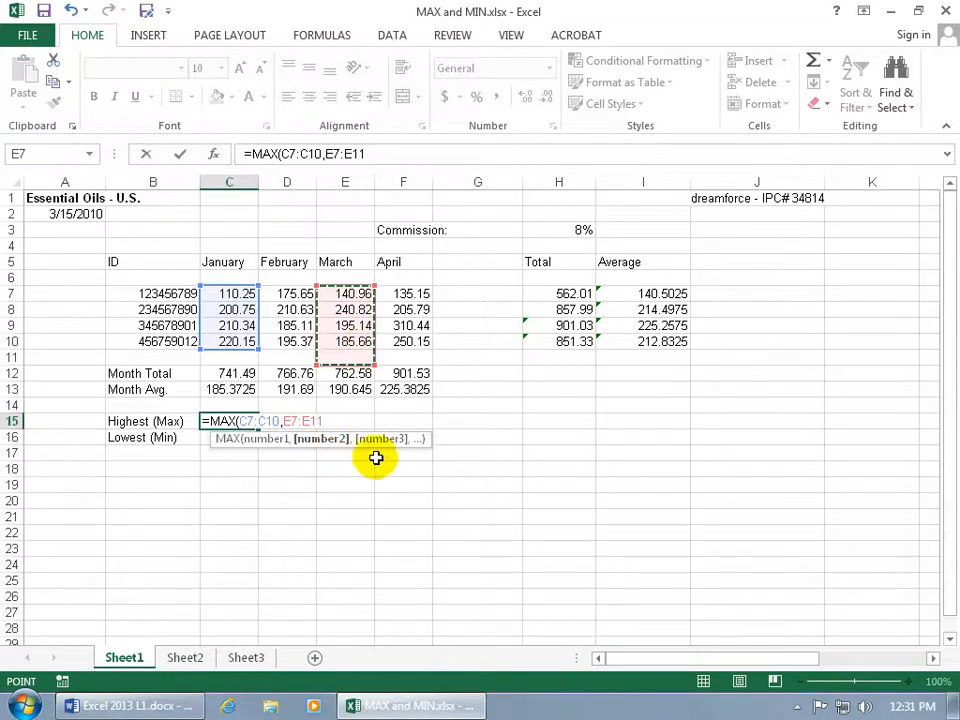
pyautogui.write(',')
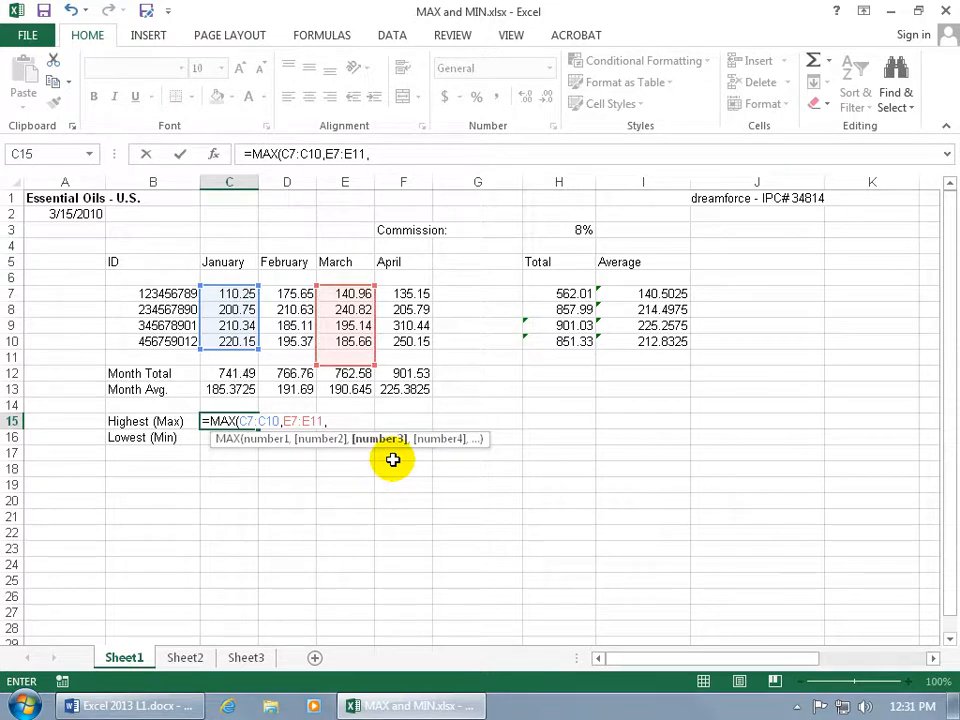
pyautogui.press('BackSpace')
pyautogui.press('BackSpace')
pyautogui.press('BackSpace')
pyautogui.press('BackSpace')
pyautogui.press('BackSpace')
pyautogui.press('BackSpace')
pyautogui.press('BackSpace')
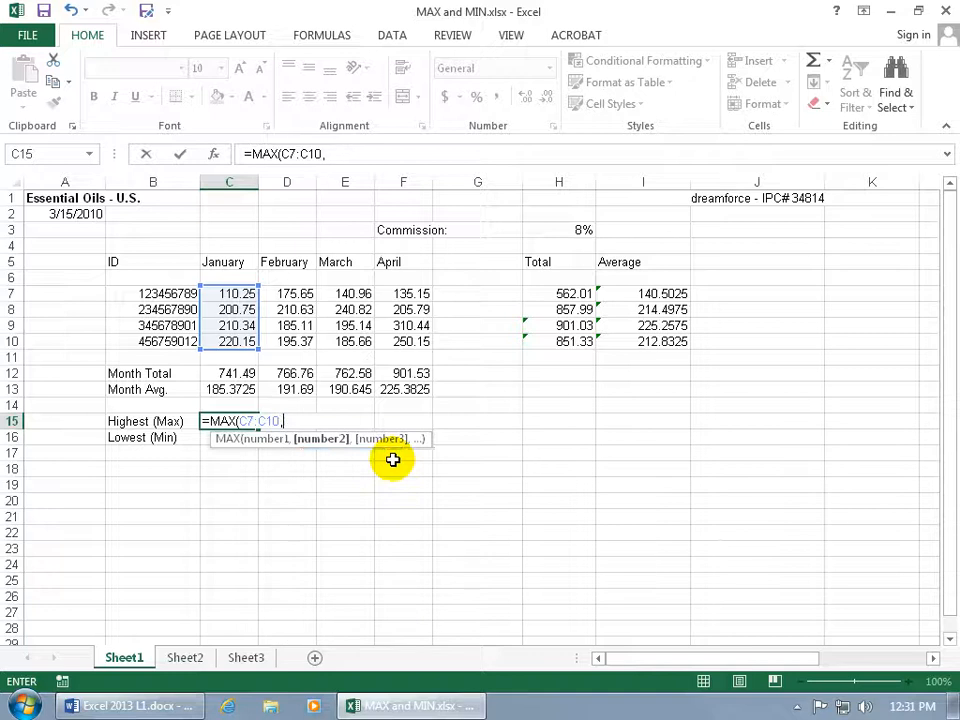
pyautogui.press('BackSpace')
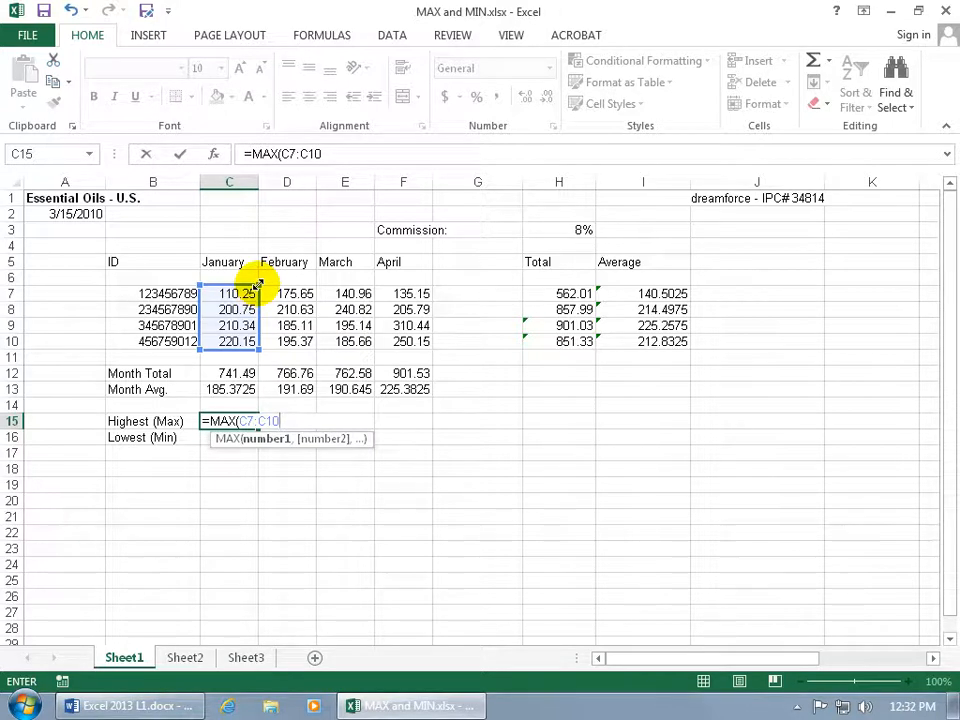
# - Extend the MAX formula's range to C5:C10 and complete the formula
pyautogui.moveTo(256, 287); pyautogui.dragTo(253, 251)
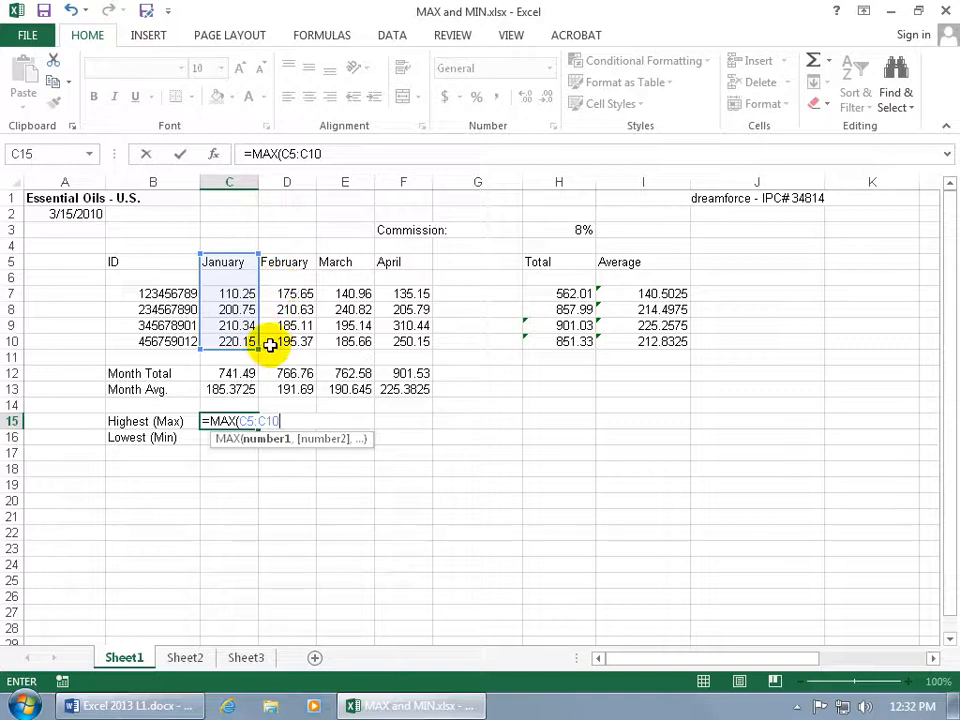
pyautogui.write(')')
pyautogui.press('Return')
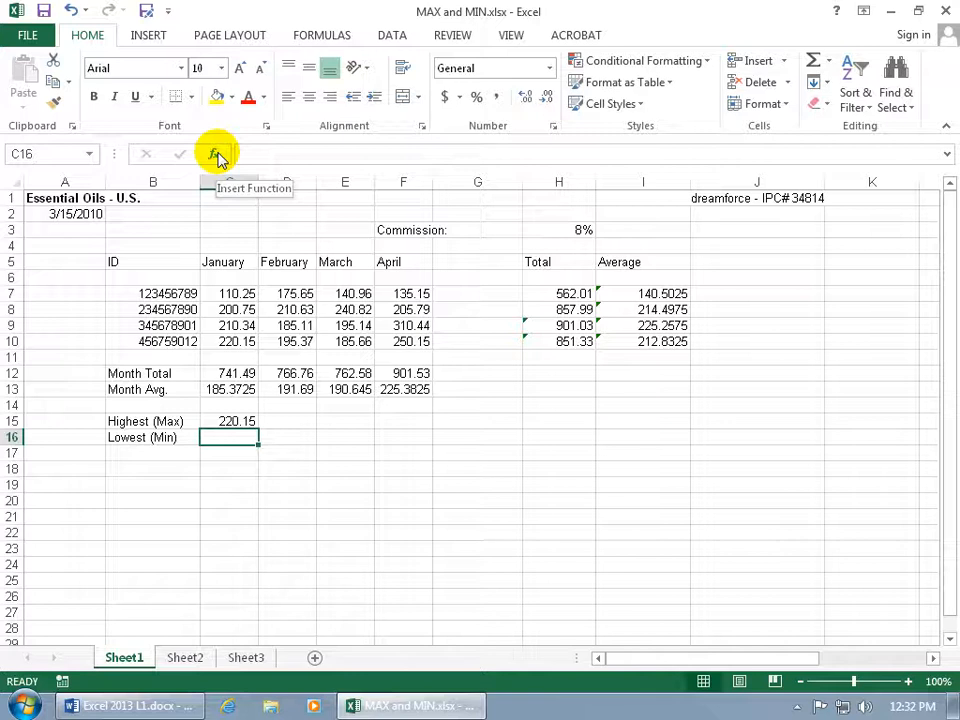
# - Search the function library for "min", choose MIN for C16, and move its arguments dialog clear of the data
pyautogui.click(322, 35)
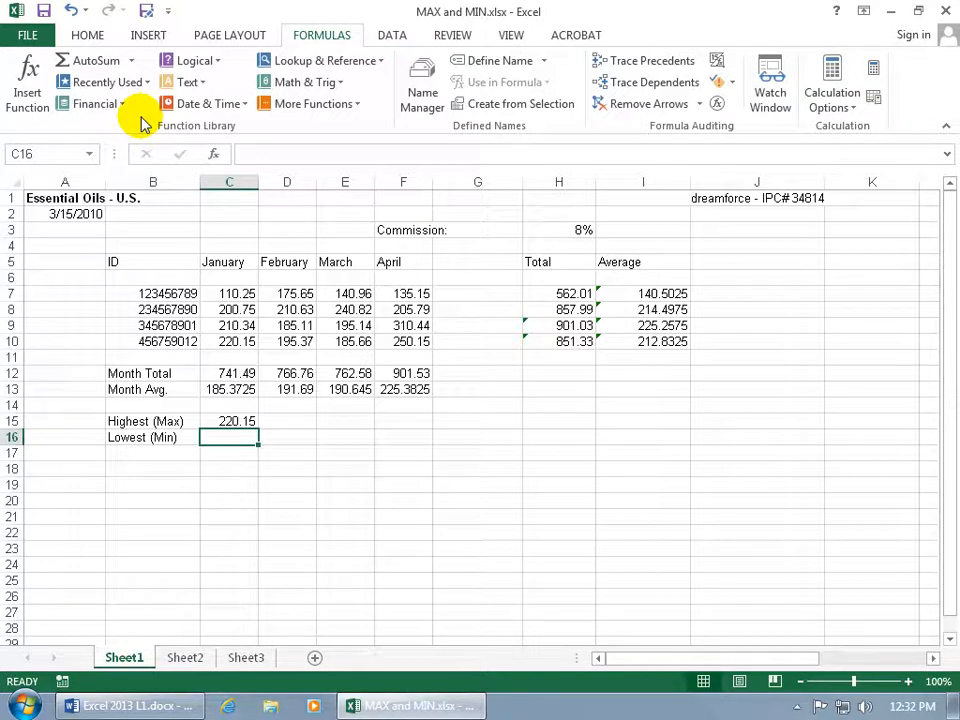
pyautogui.click(28, 88)
pyautogui.moveTo(575, 368); pyautogui.dragTo(452, 258)
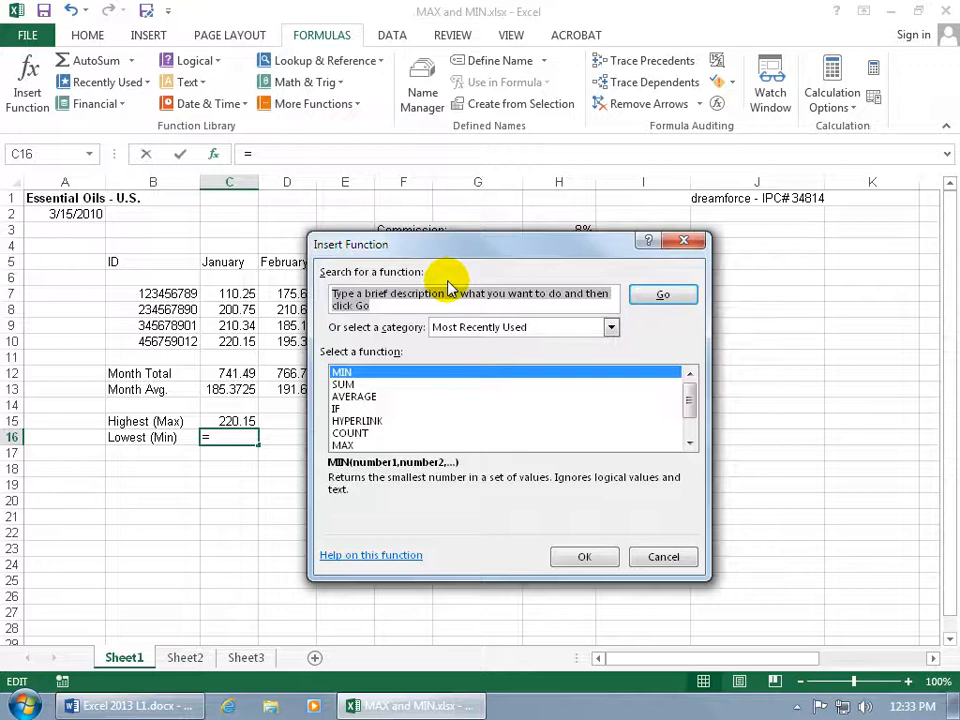
pyautogui.write('min')
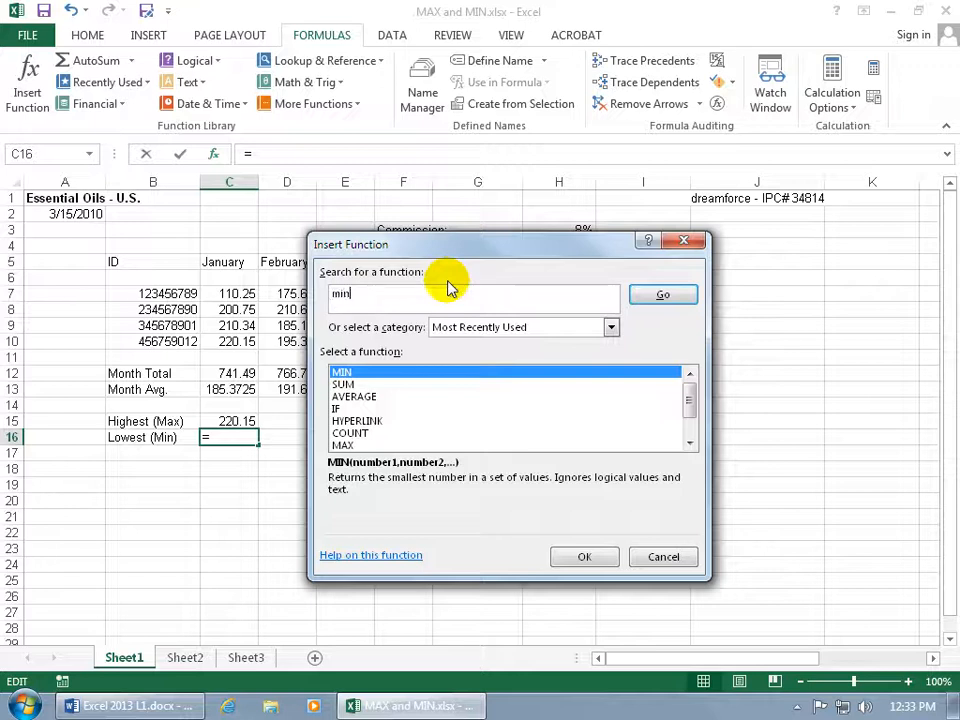
pyautogui.click(672, 297)
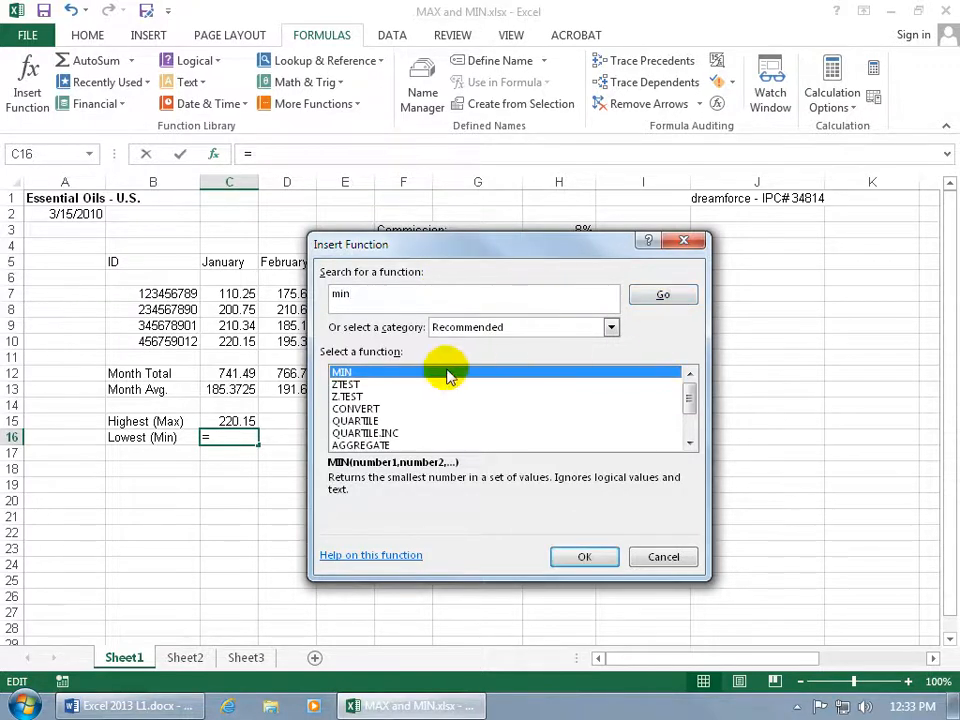
pyautogui.click(362, 384)
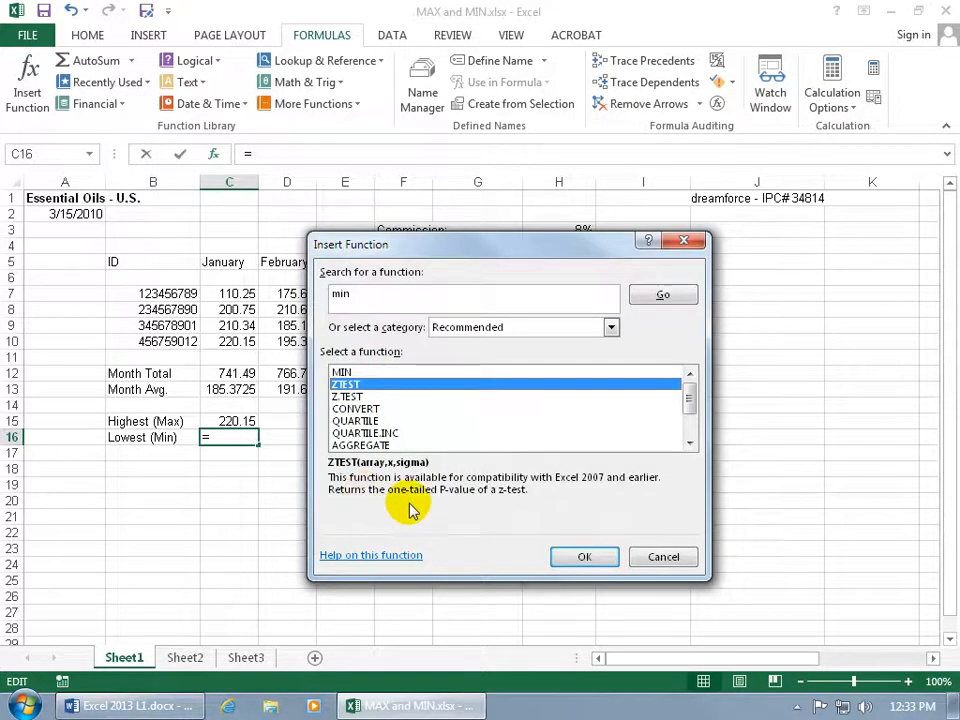
pyautogui.click(345, 372)
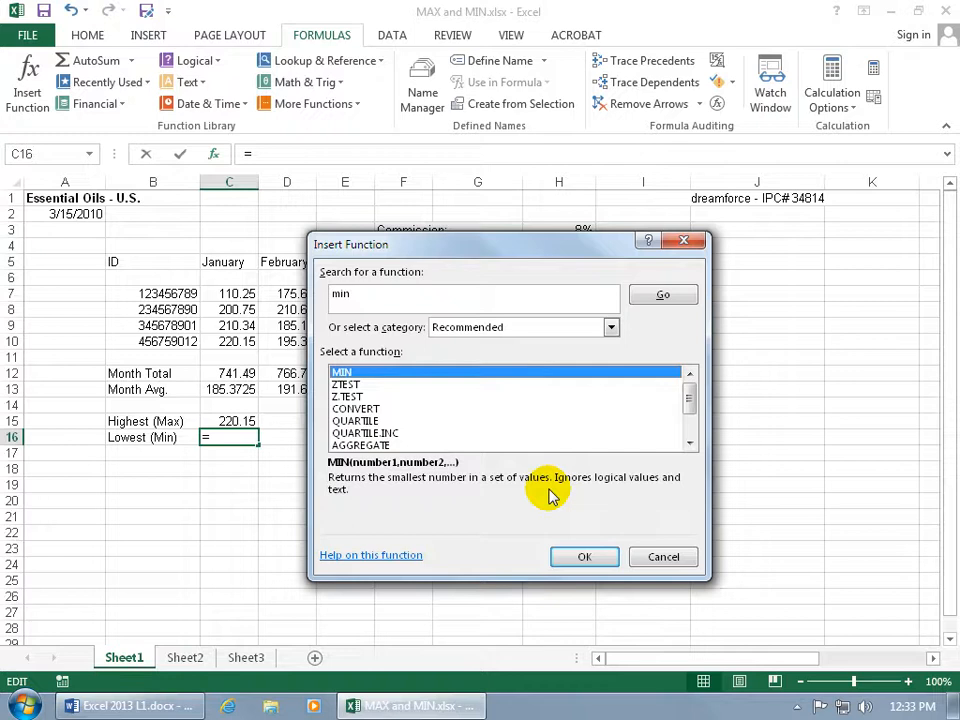
pyautogui.click(589, 556)
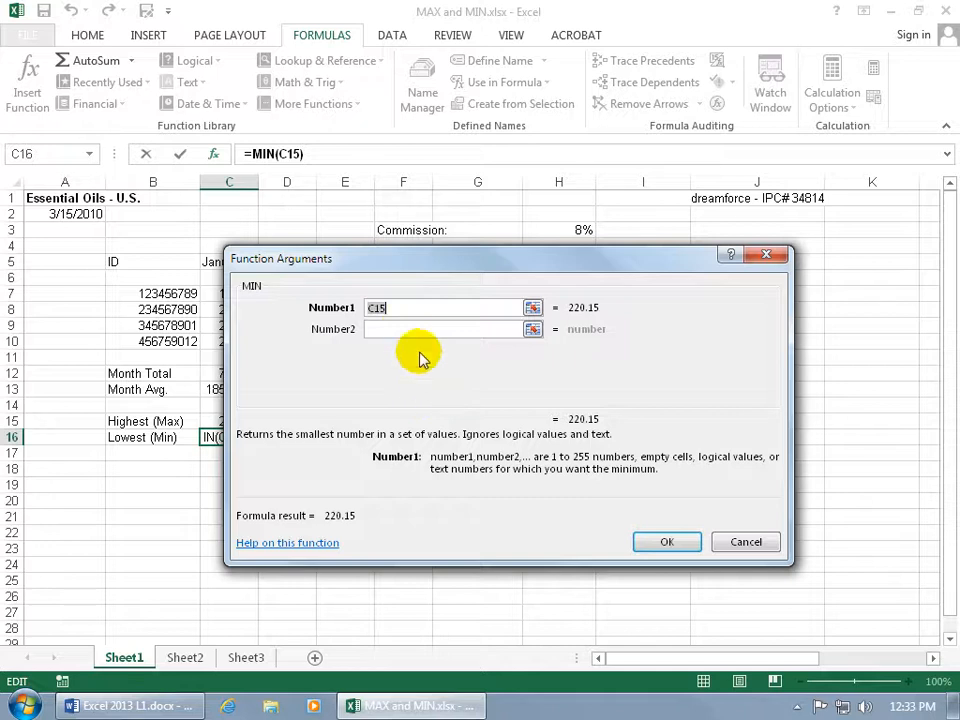
pyautogui.moveTo(394, 261); pyautogui.dragTo(580, 378)
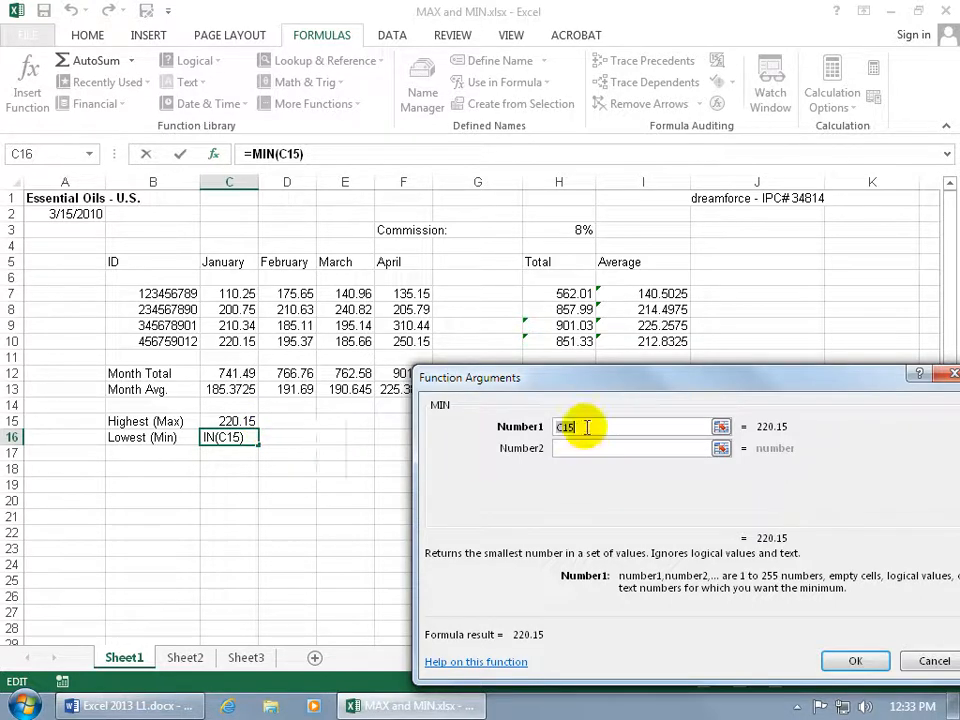
# - Set the MIN function's Number1 argument to c7:c10
pyautogui.write('c7')
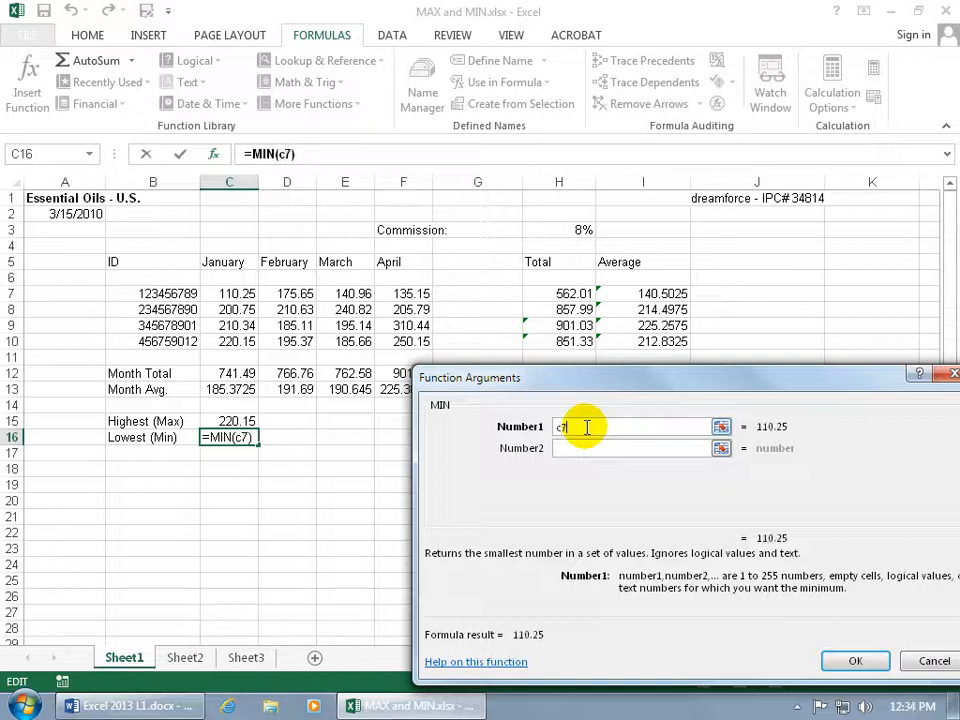
pyautogui.write(':')
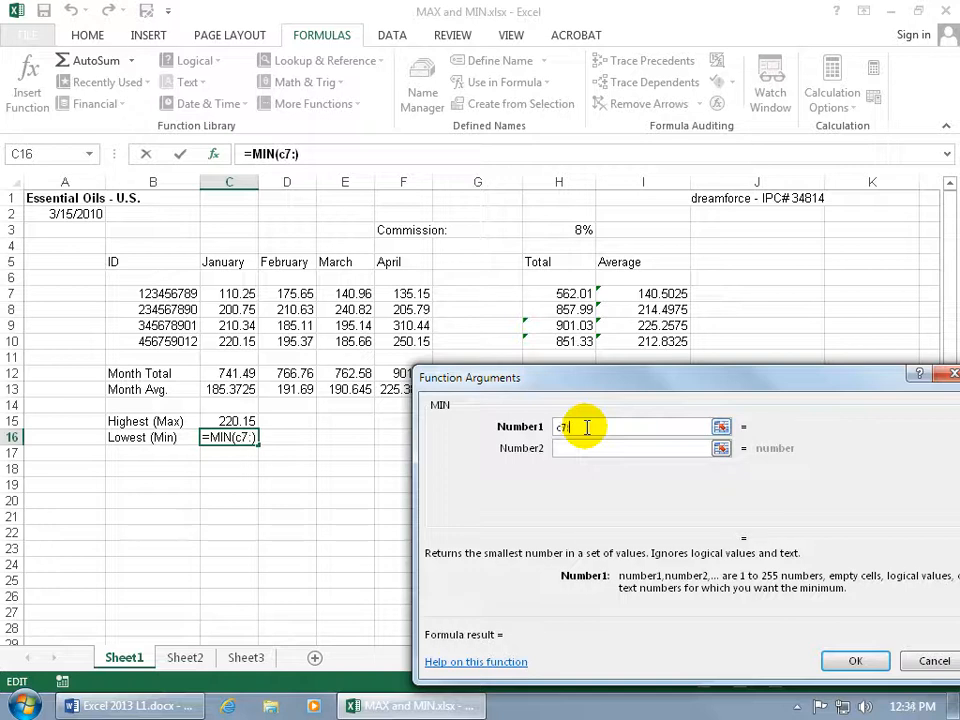
pyautogui.write('c10')
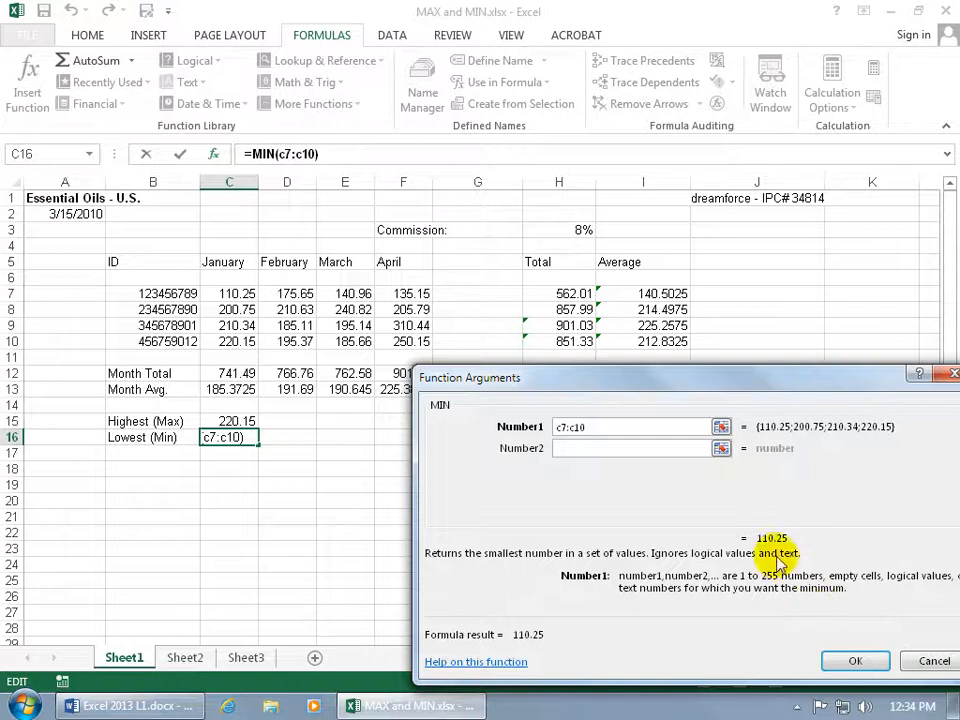
# - Replace the Number1 argument with the range C7:C10 picked on the sheet and insert the MIN function
pyautogui.click(721, 426)
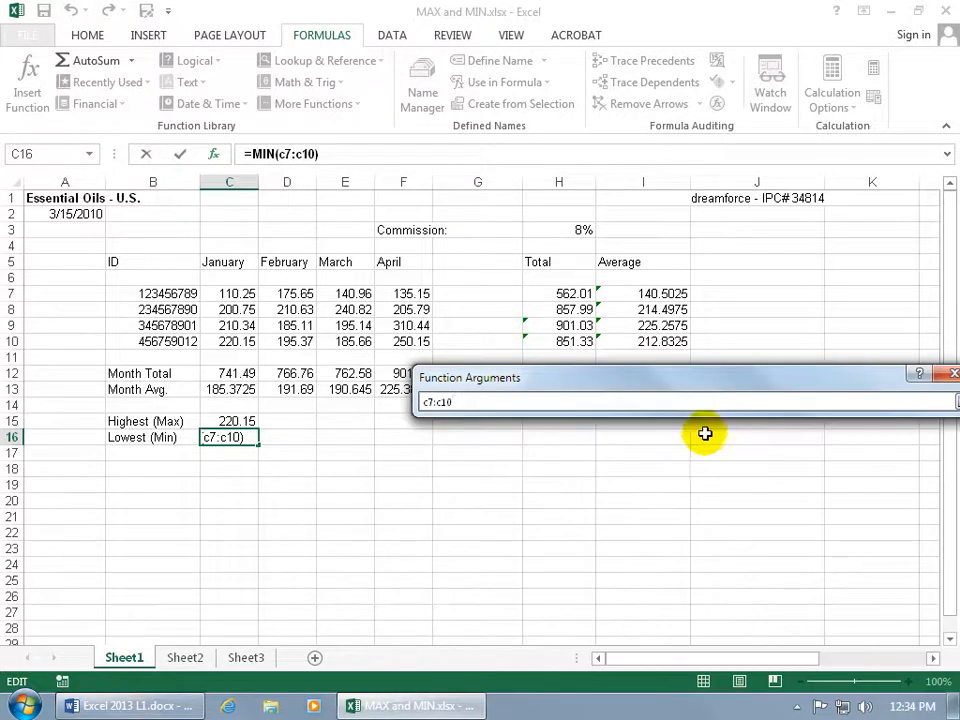
pyautogui.moveTo(251, 298); pyautogui.dragTo(246, 342)
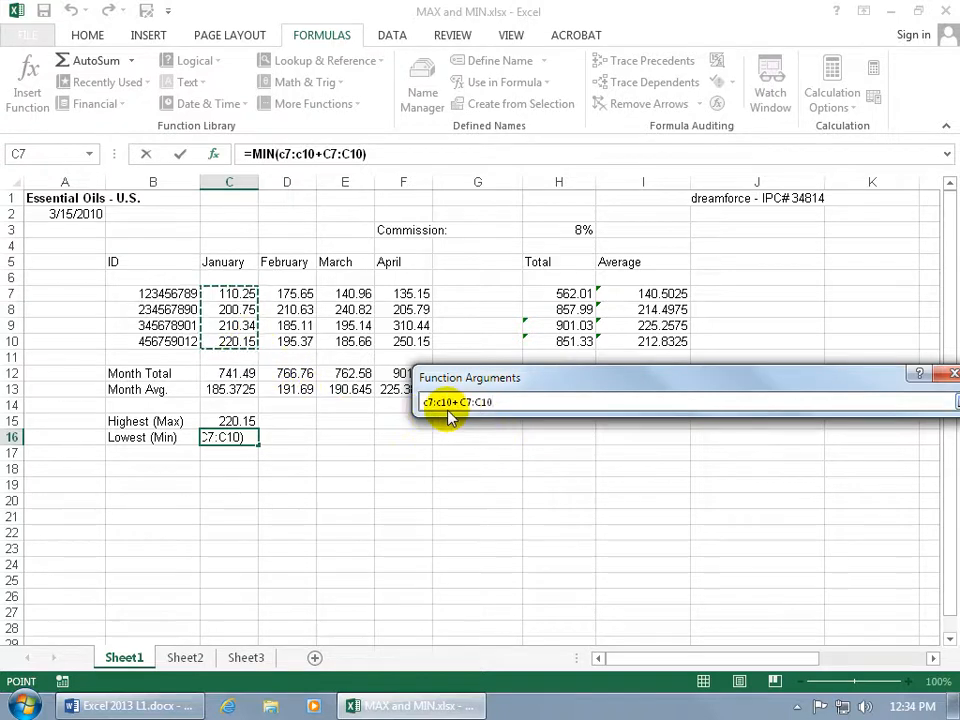
pyautogui.doubleClick(515, 401)
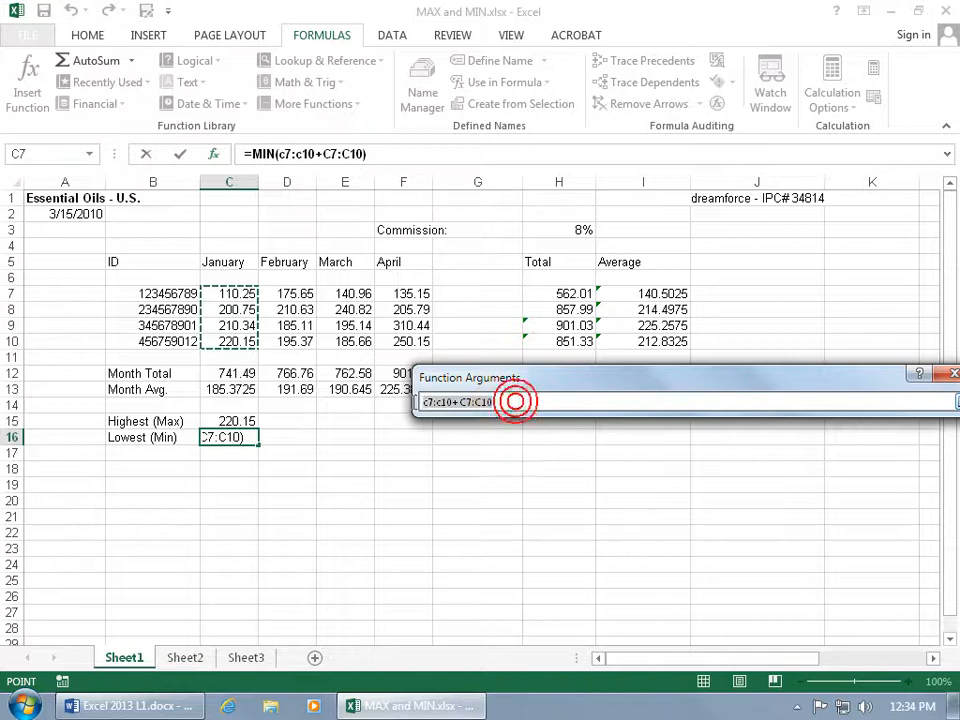
pyautogui.press('BackSpace')
pyautogui.moveTo(243, 293); pyautogui.dragTo(255, 339)
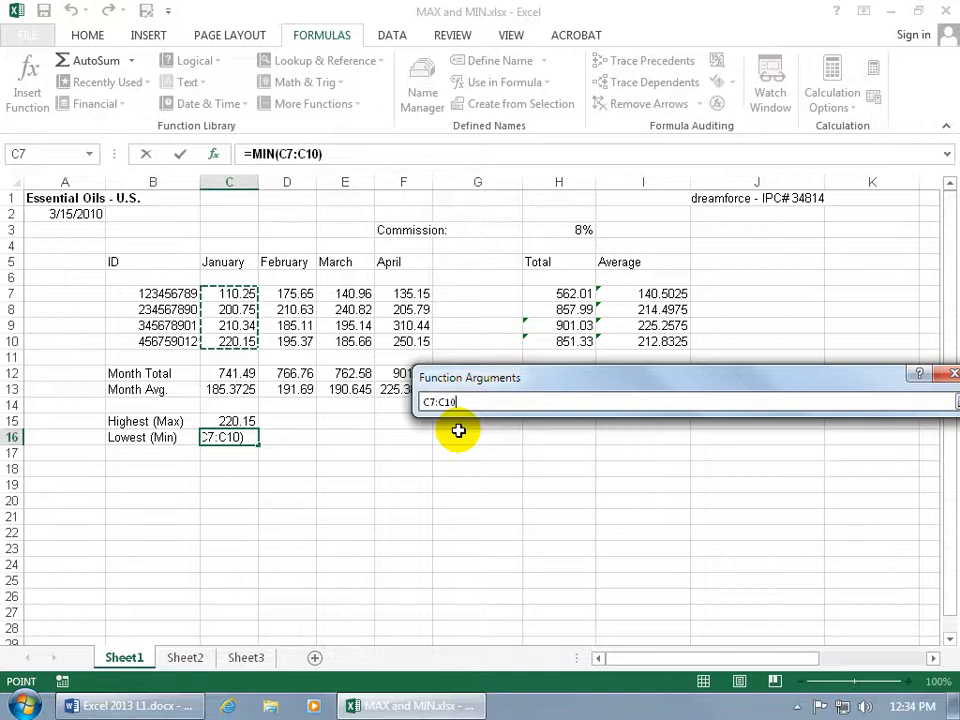
pyautogui.press('Return')
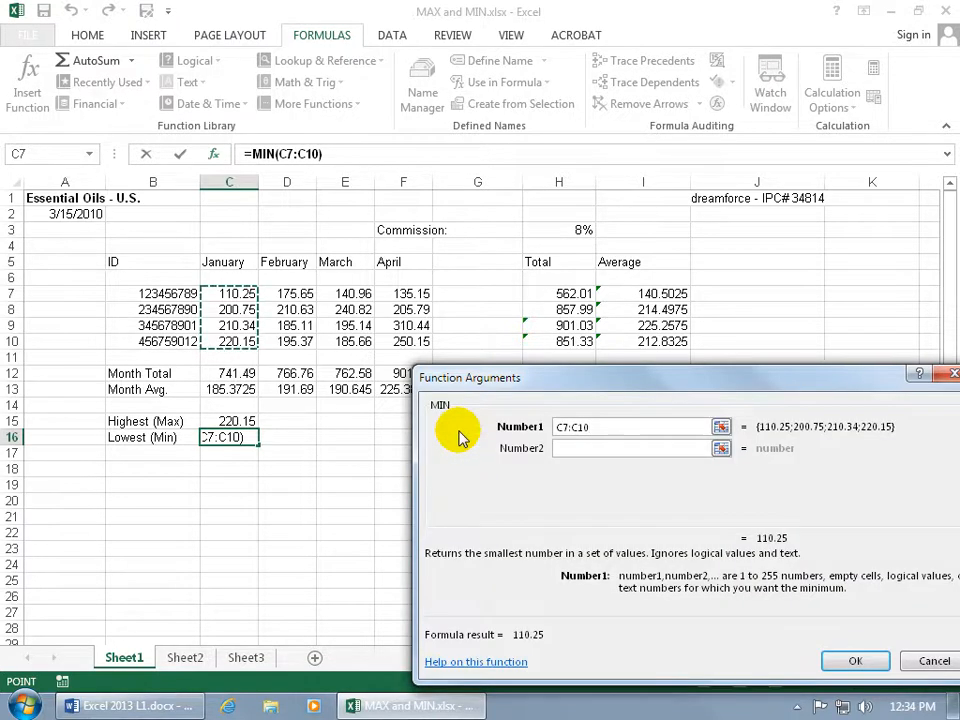
pyautogui.press('Return')
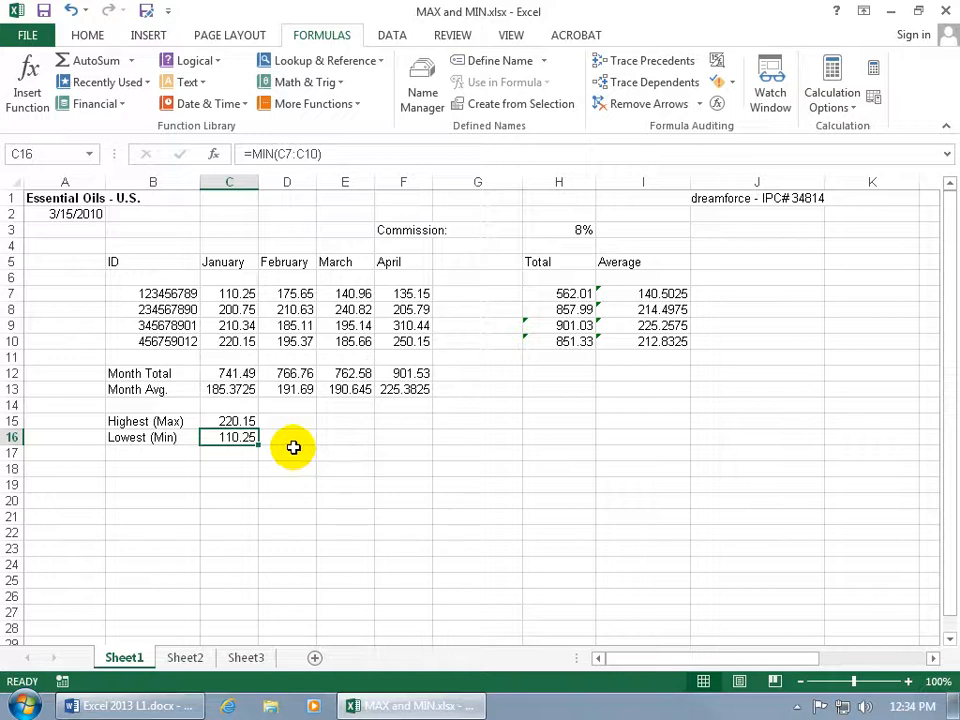
# - Fill the MAX formula from C15 across February to April, through F15
pyautogui.click(245, 421)
pyautogui.click(289, 421)
pyautogui.click(358, 420)
pyautogui.click(401, 420)
pyautogui.click(245, 421)
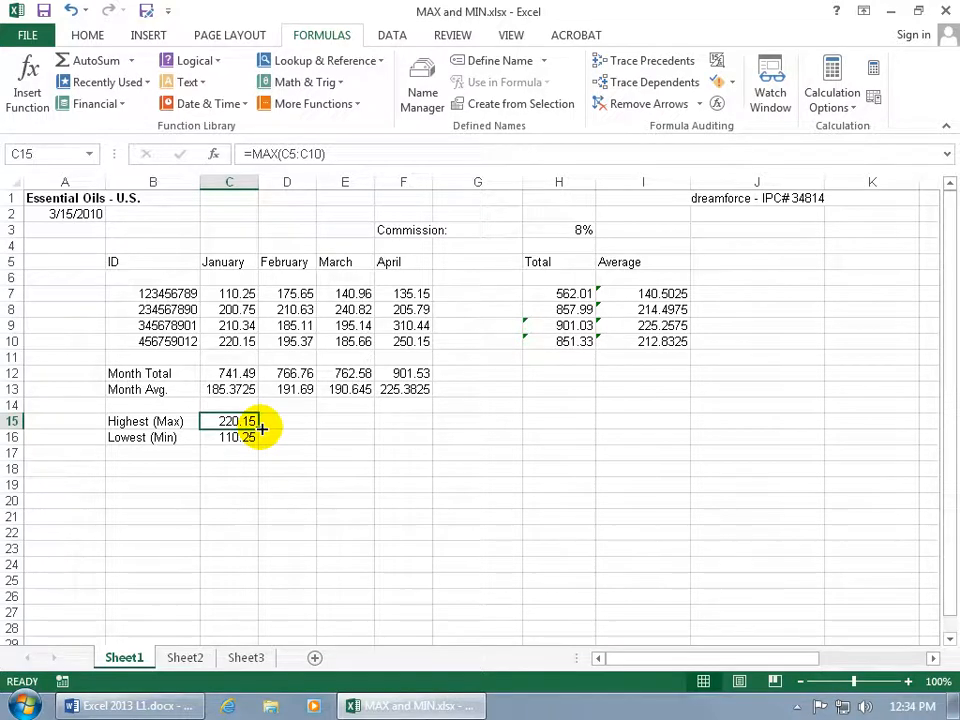
pyautogui.moveTo(260, 427); pyautogui.dragTo(414, 429)
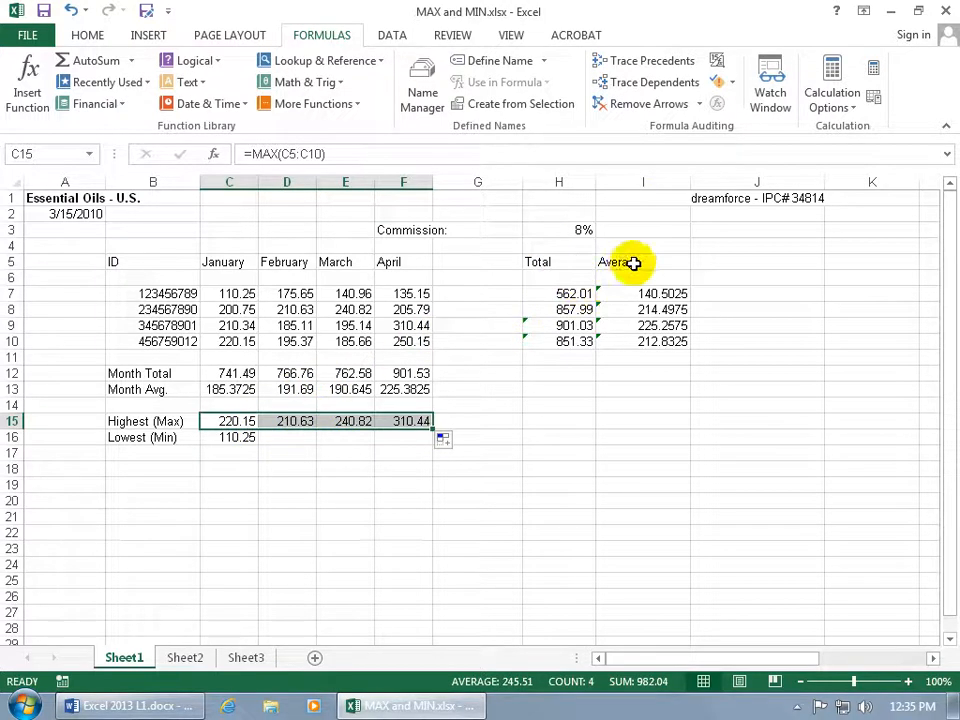
# - Copy the MIN formula from C16 to D16, and fill it across to F16
pyautogui.click(244, 437)
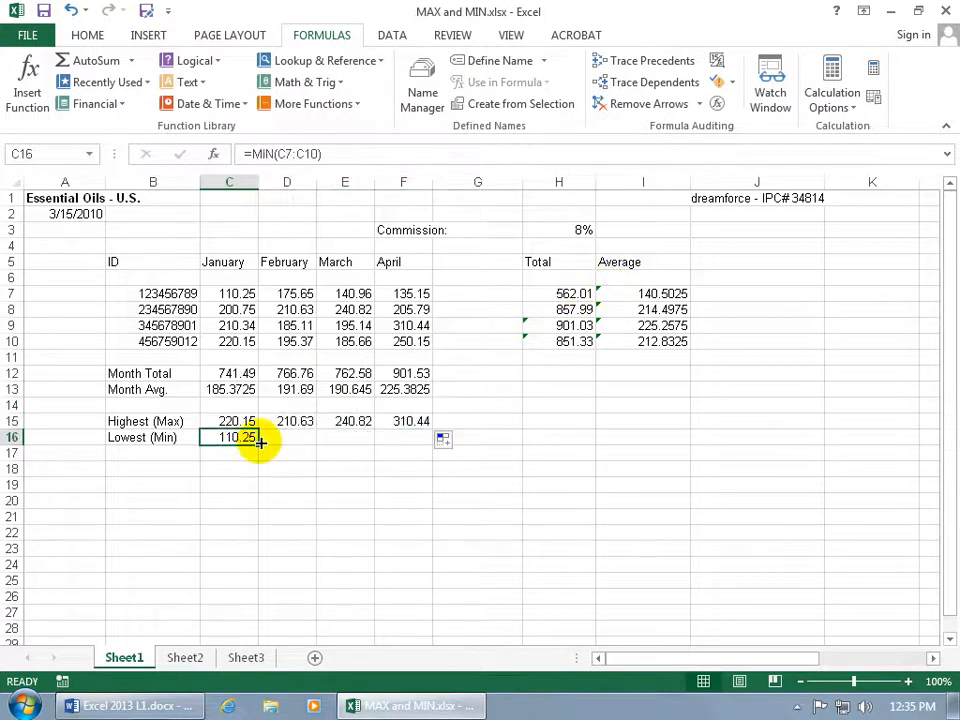
pyautogui.hotkey('ctrl', 'c')
pyautogui.click(296, 440)
pyautogui.hotkey('ctrl', 'v')
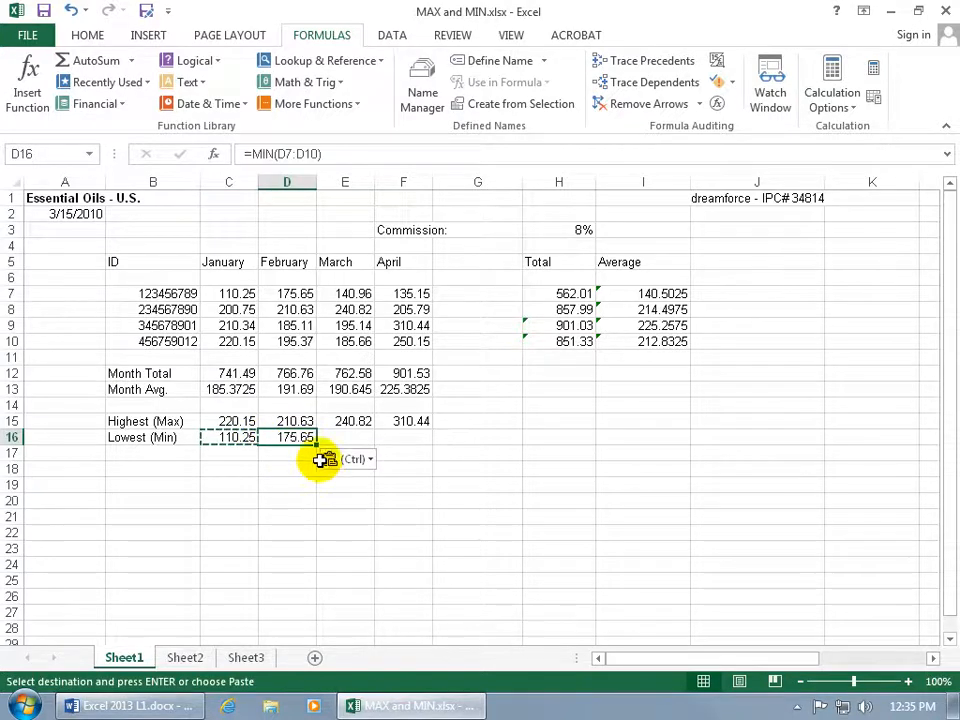
pyautogui.moveTo(316, 444); pyautogui.dragTo(438, 440)
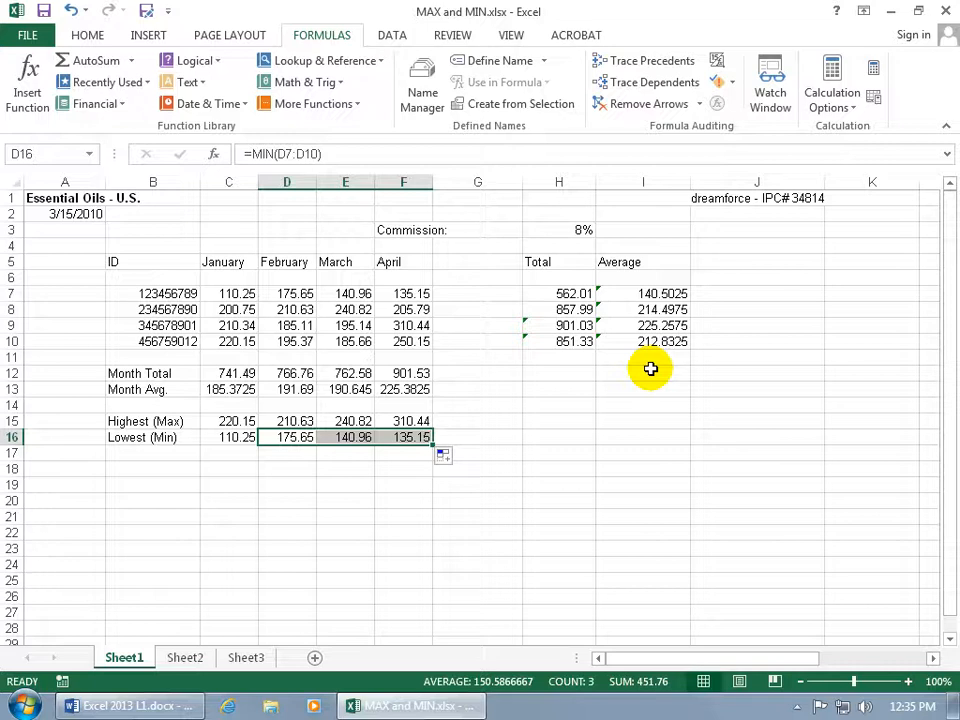
# - Clear the averages in I8:I10 and refill them from the AVERAGE formula in I7
pyautogui.moveTo(626, 312); pyautogui.dragTo(652, 340)
pyautogui.press('Delete')
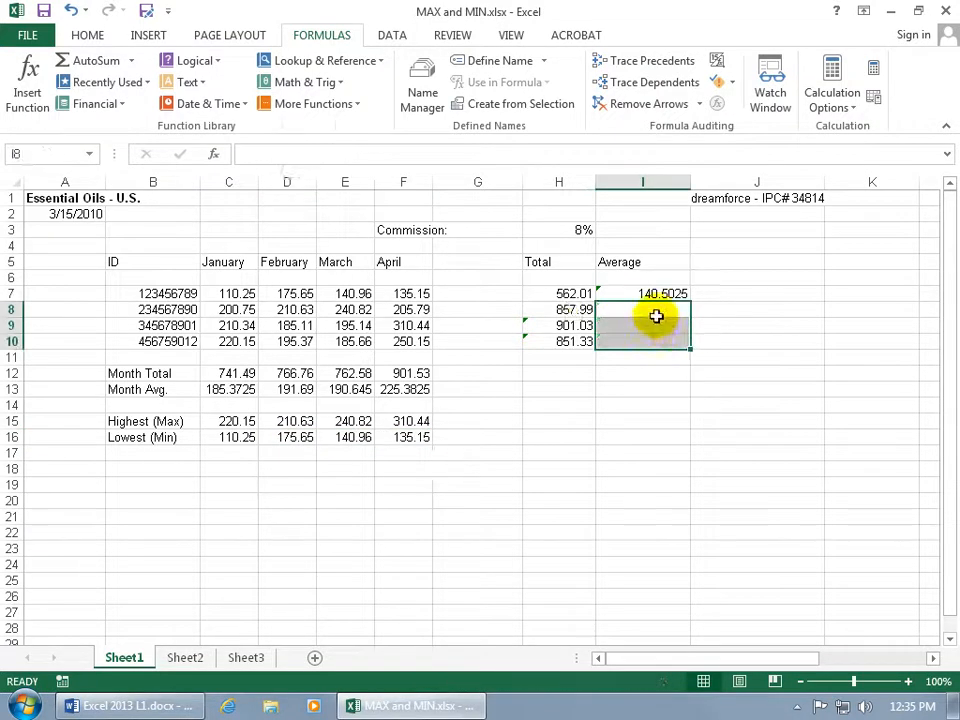
pyautogui.click(655, 292)
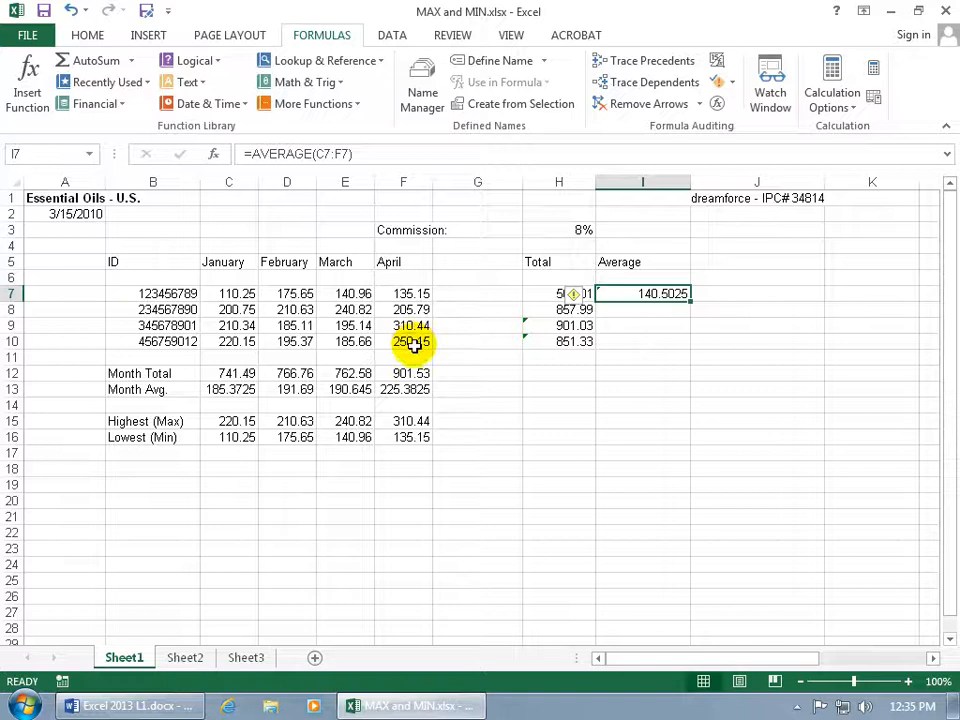
pyautogui.doubleClick(690, 301)
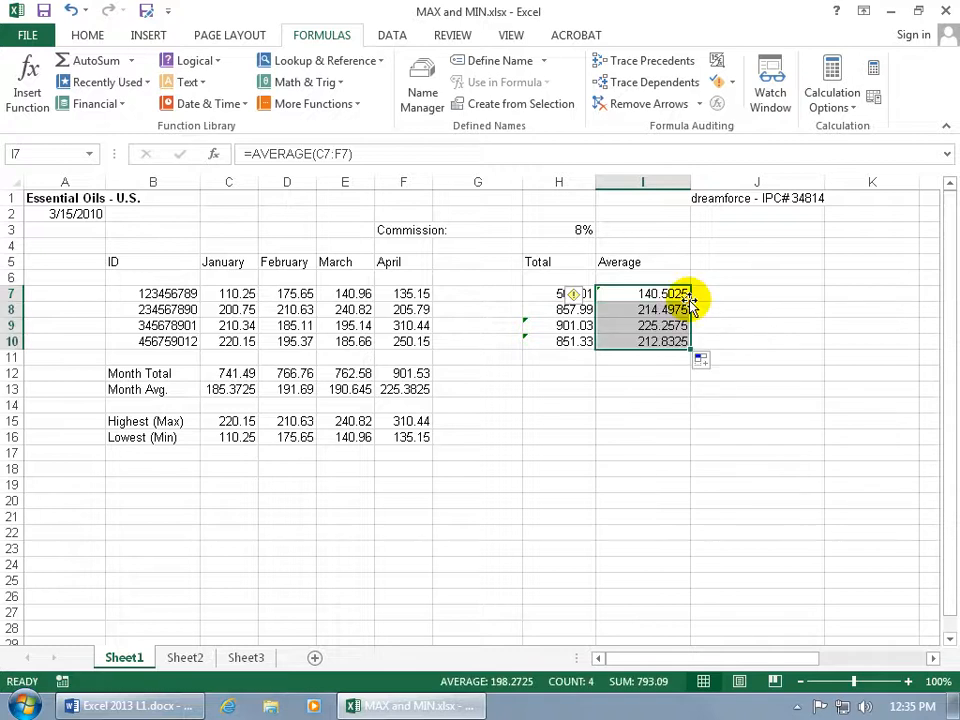